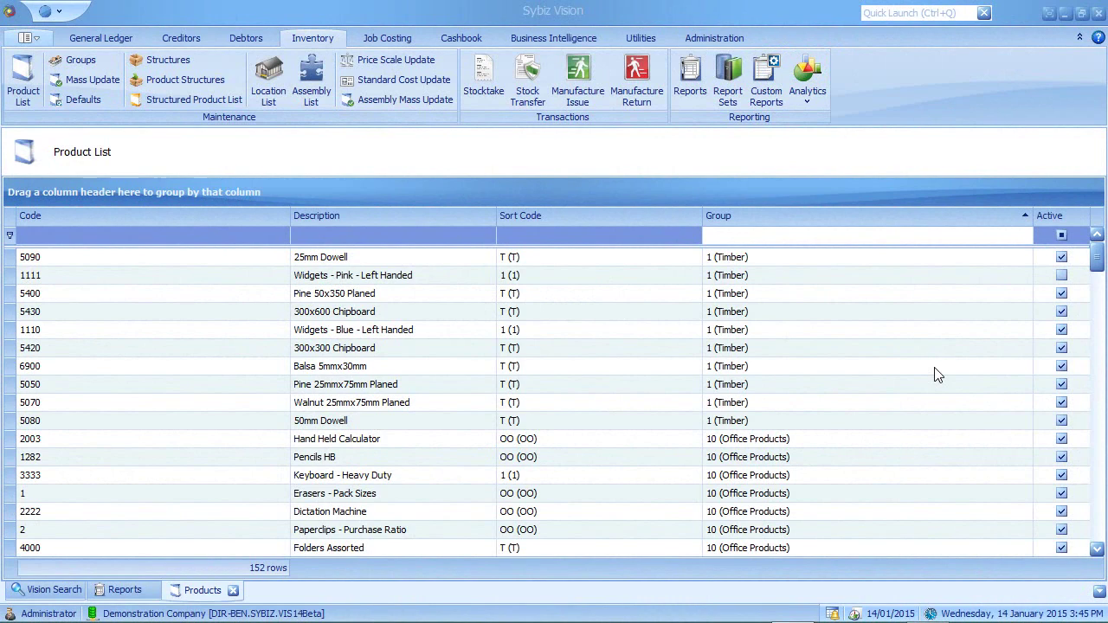
Step: Filter the product list to group 5 and view the barcodes assigned to the Garden Seats product
left_click(725, 237)
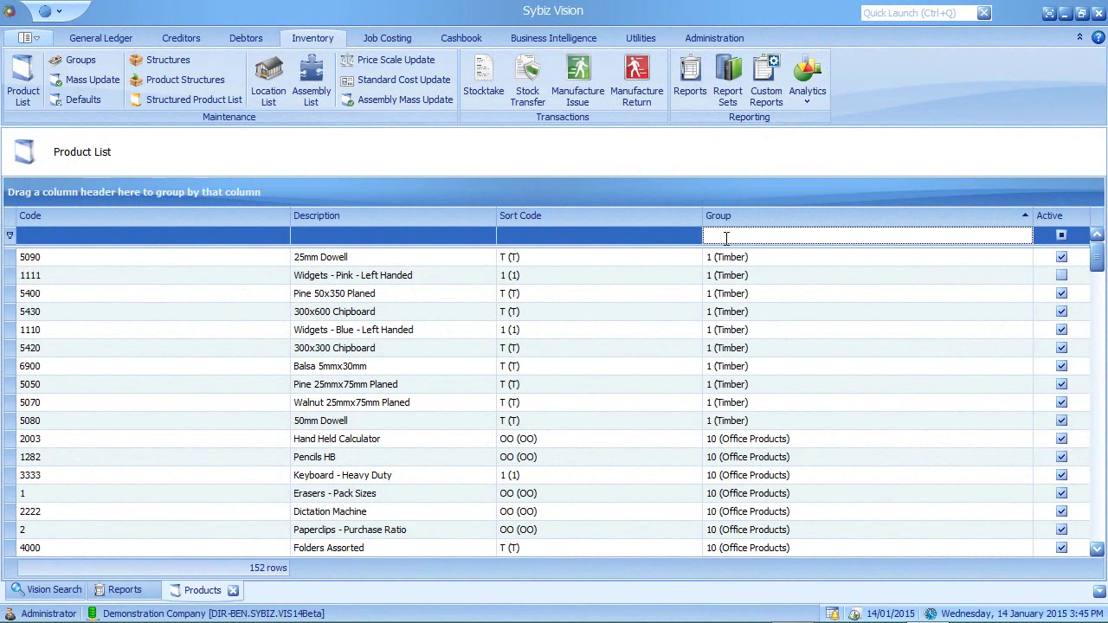
type("5")
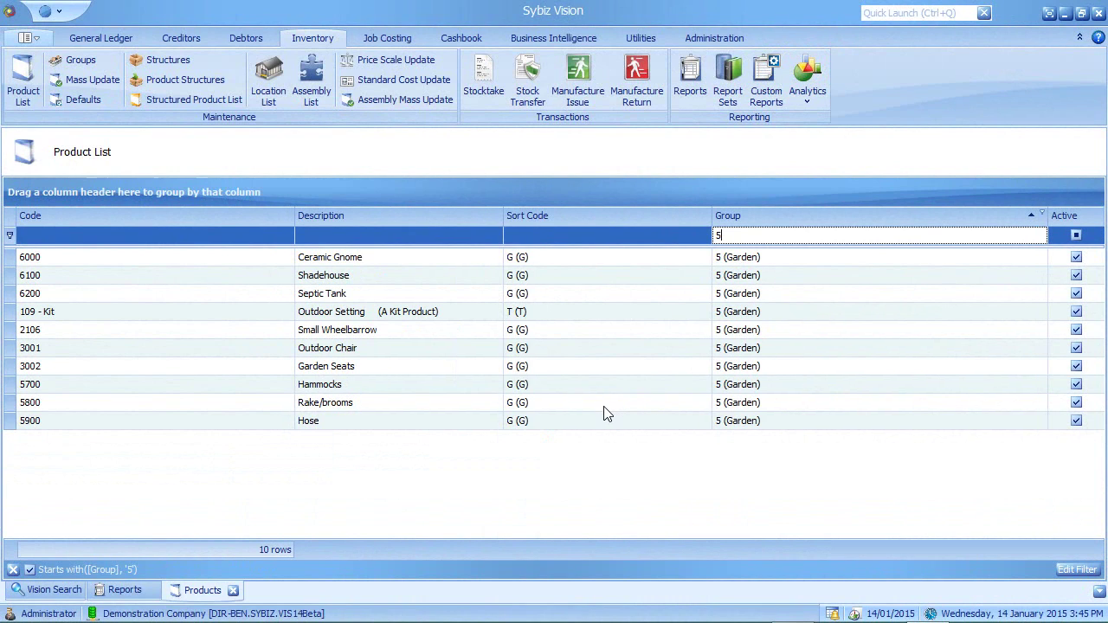
right_click(369, 370)
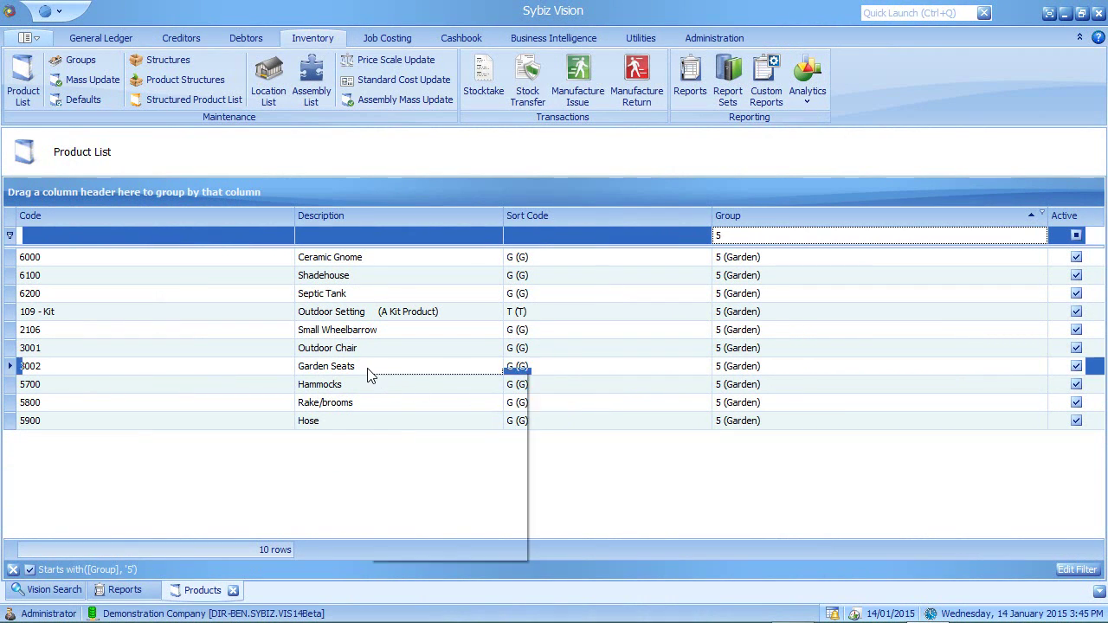
left_click(407, 400)
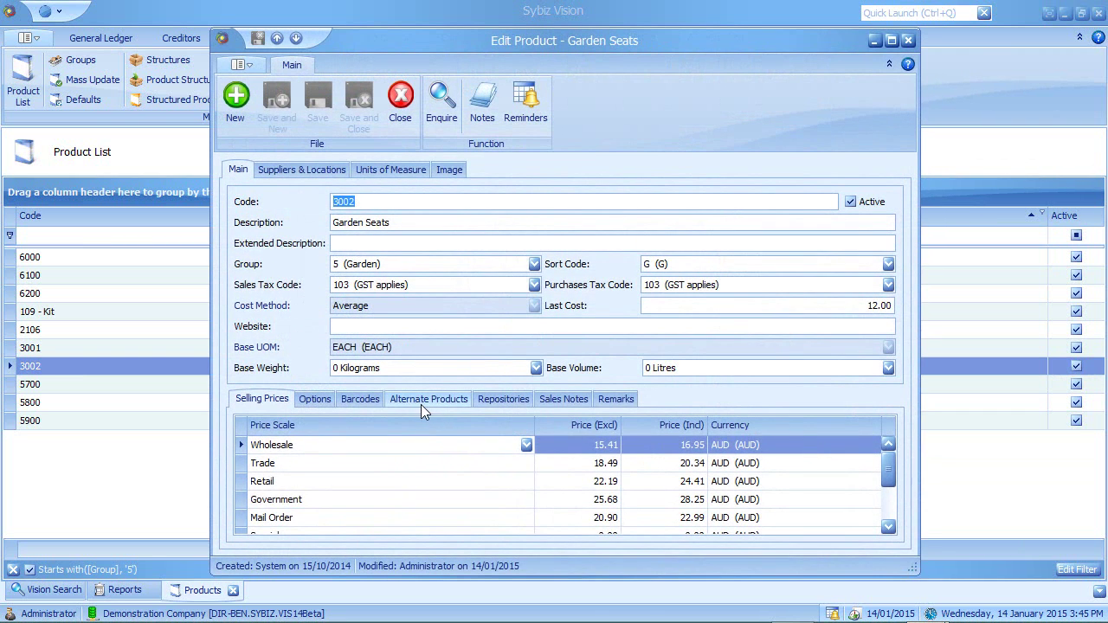
left_click(362, 401)
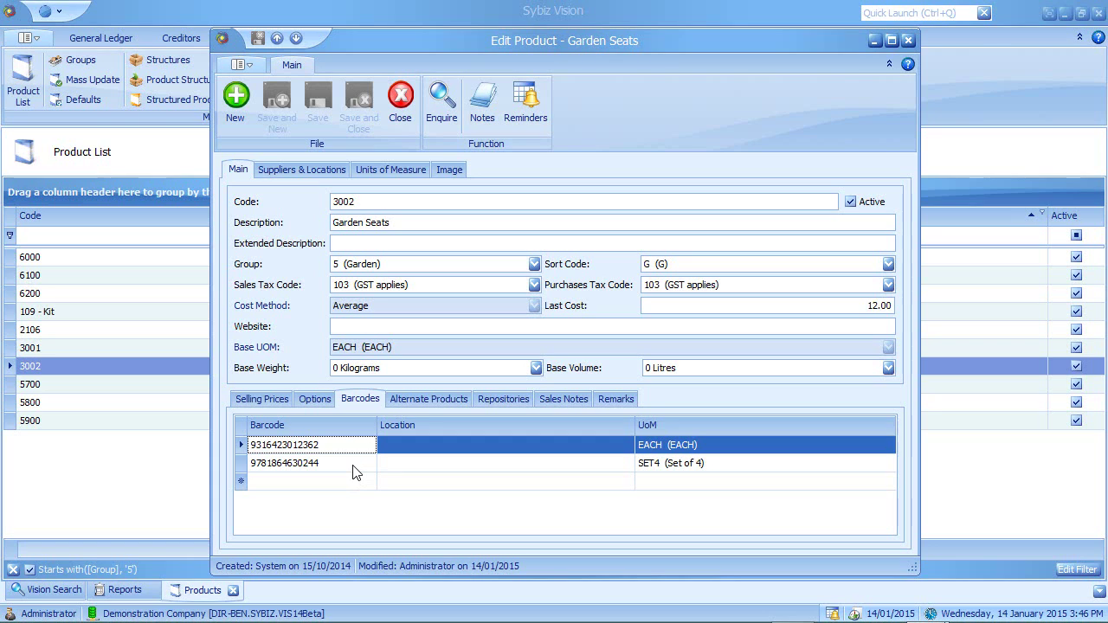
left_click(407, 122)
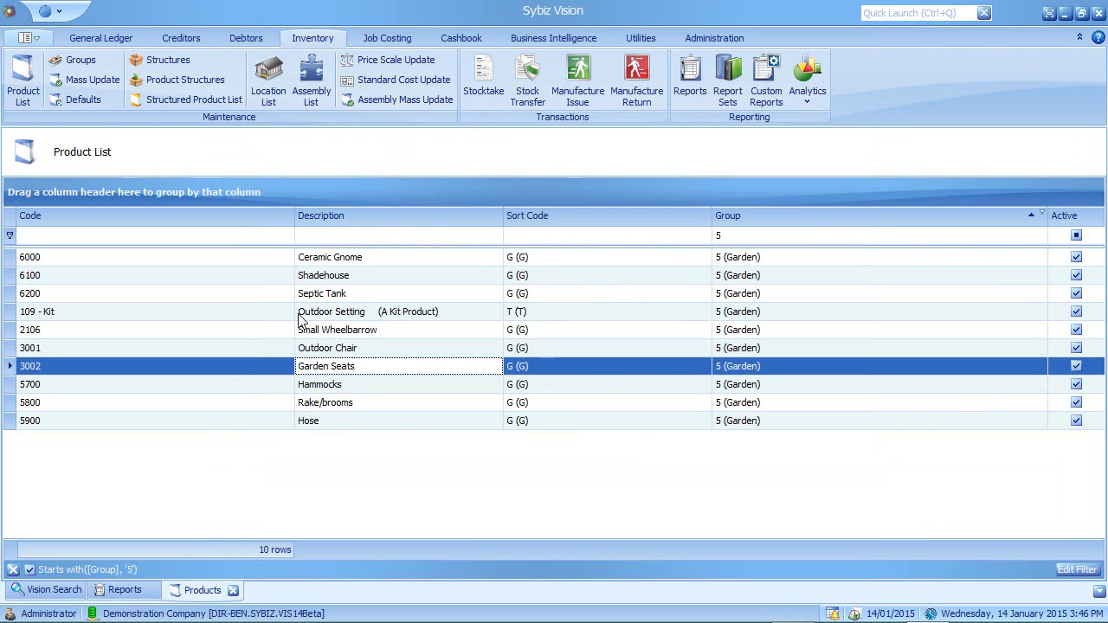
Step: Preview the Product Catalogue report for group 5 products using the EAN13 layout
left_click(125, 589)
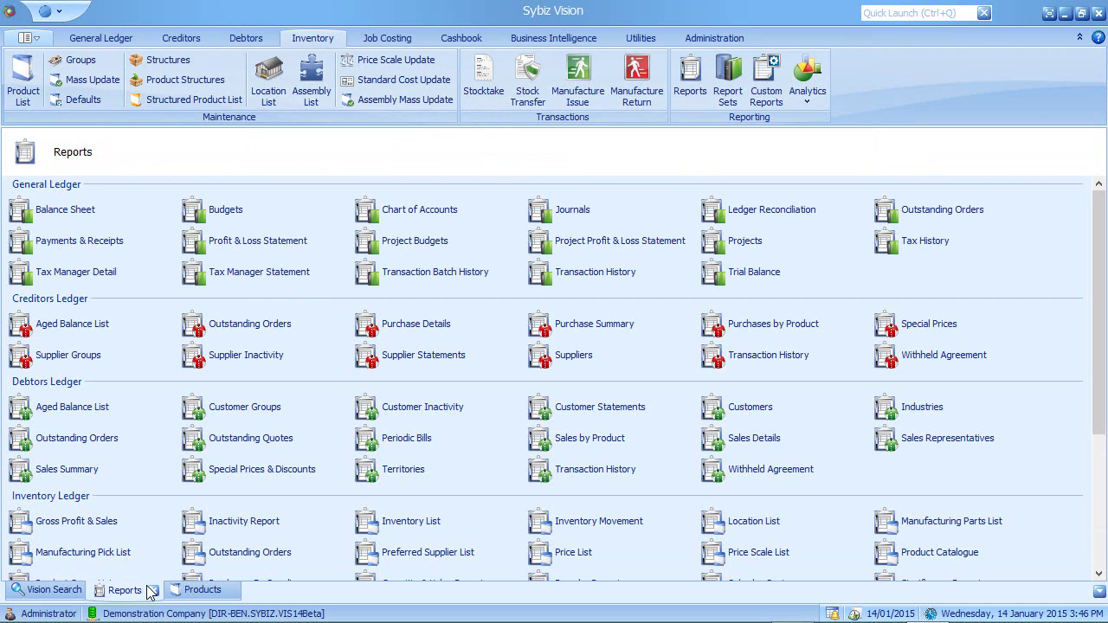
left_click(927, 557)
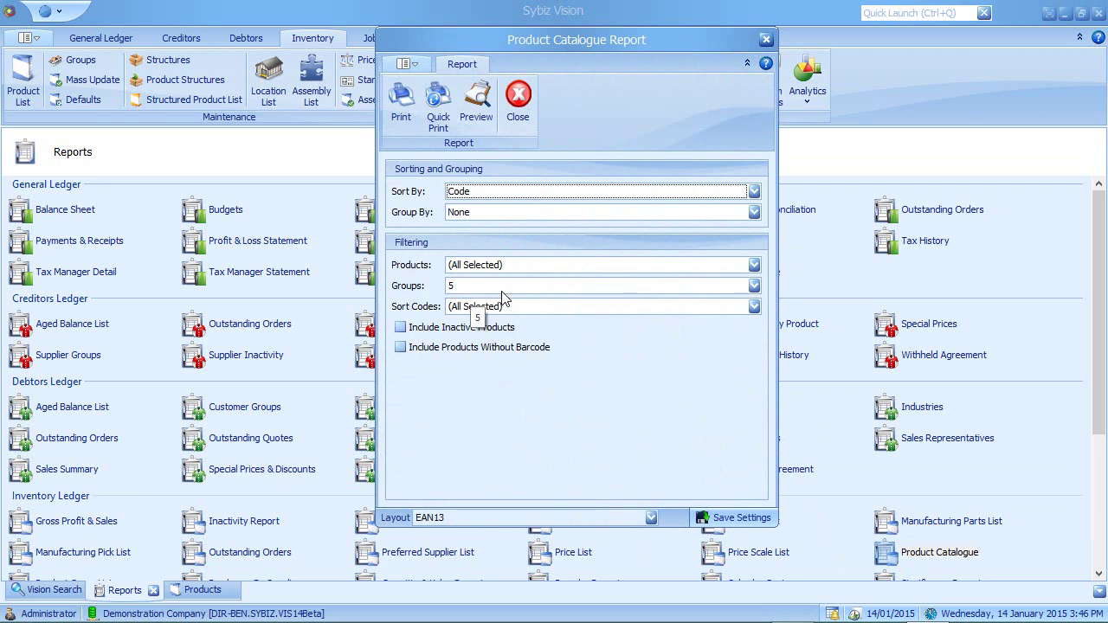
left_click(651, 518)
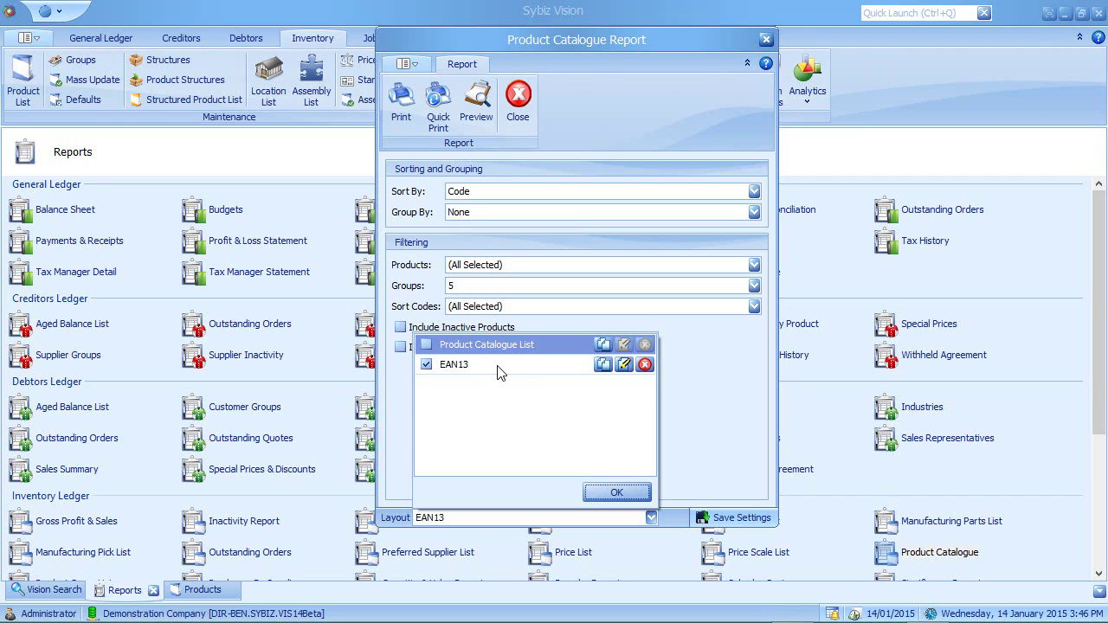
left_click(616, 493)
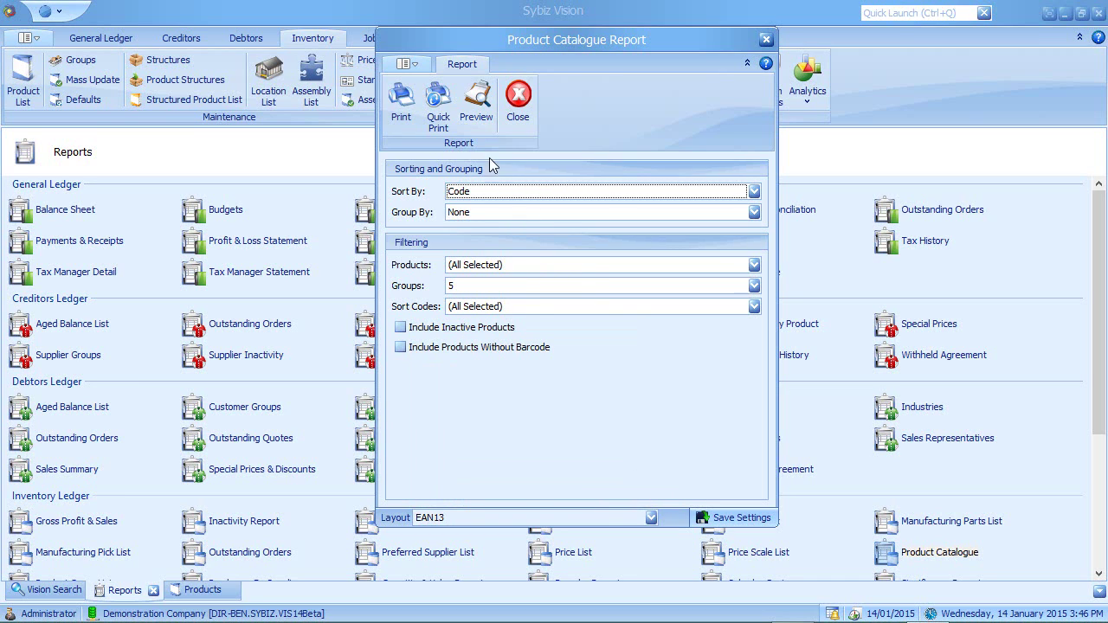
left_click(479, 113)
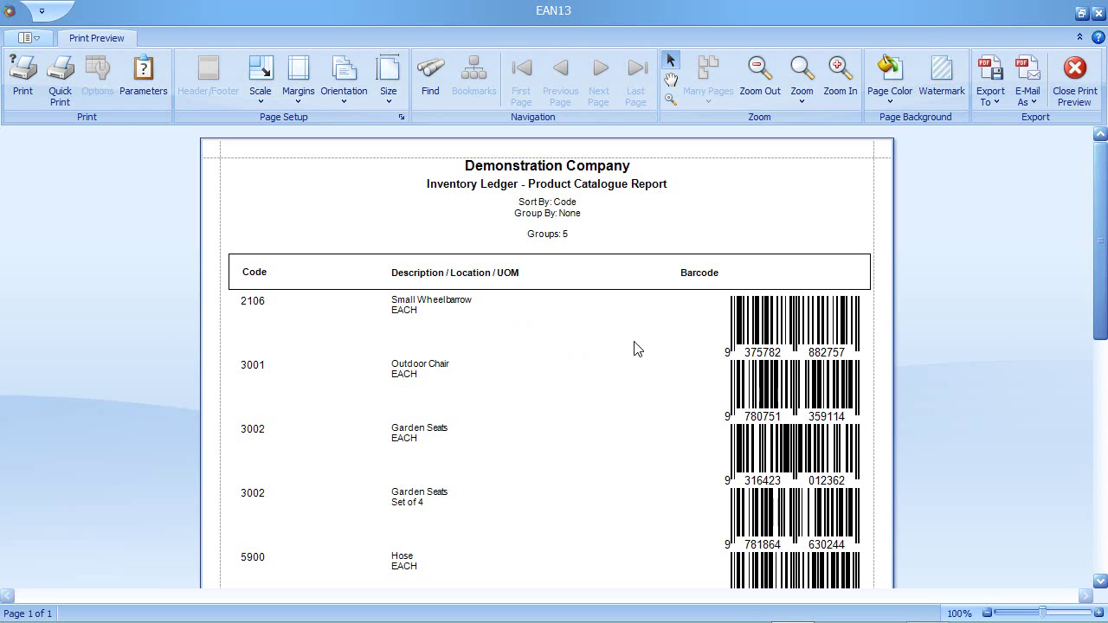
left_click(1089, 95)
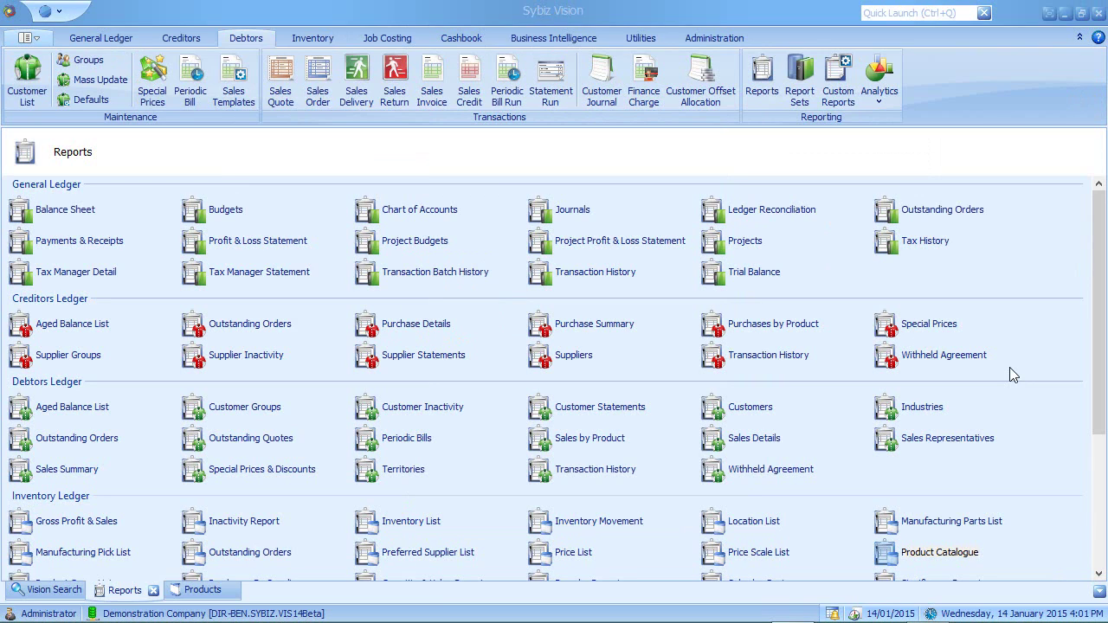
Step: Start a new sales invoice for customer A.F. Timber Company_Special Prices with reference 2312
left_click(437, 97)
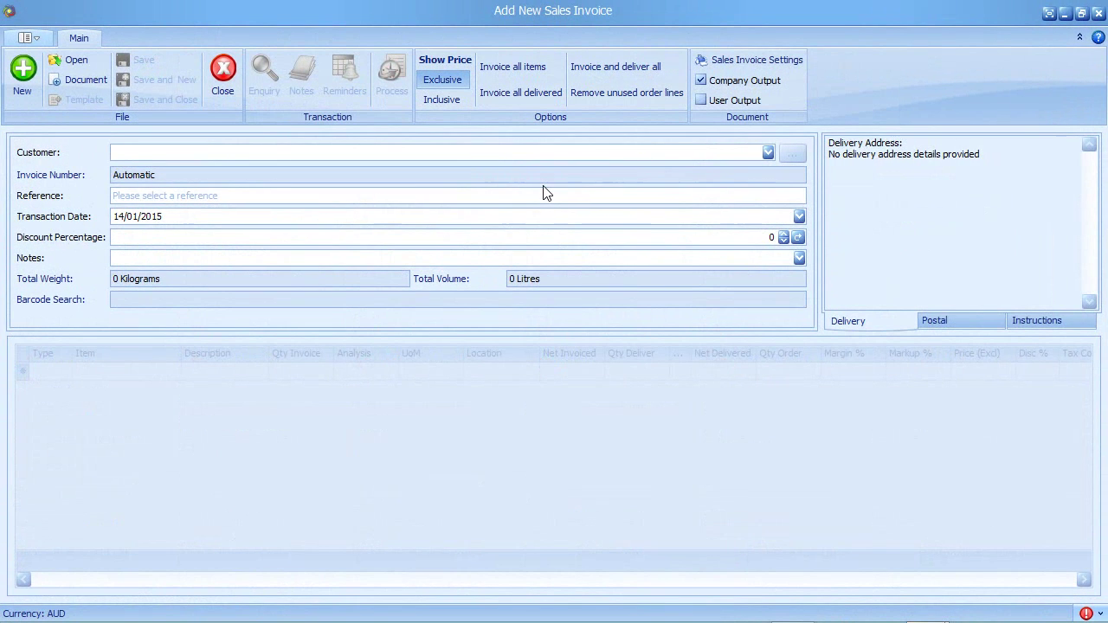
type("2")
key("Tab")
type("2312")
key("Tab")
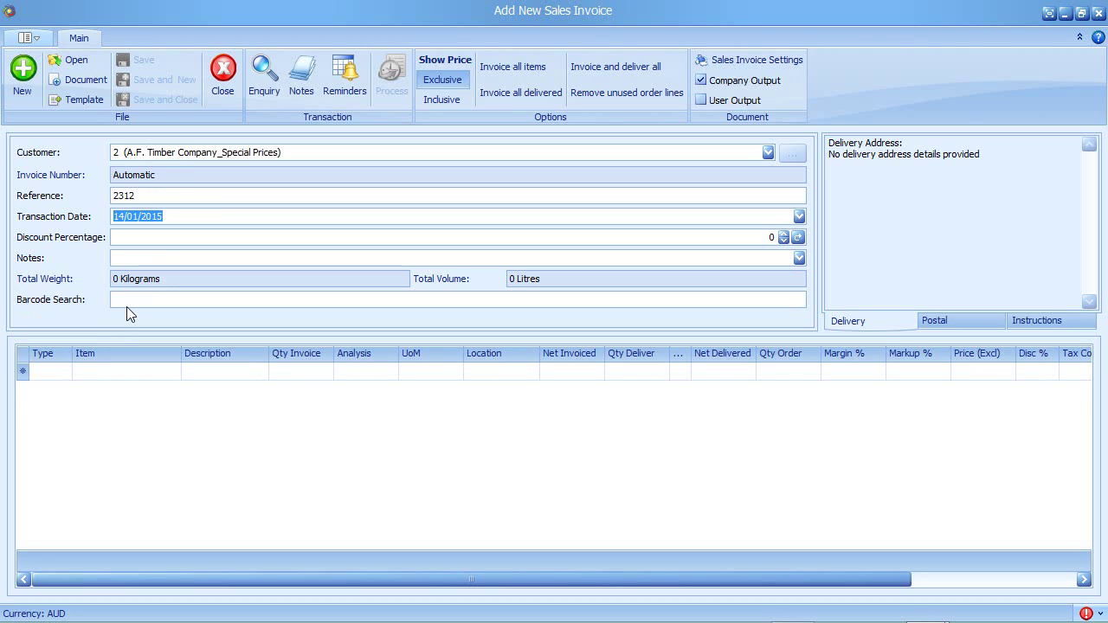
type("9375782882757")
key("Return")
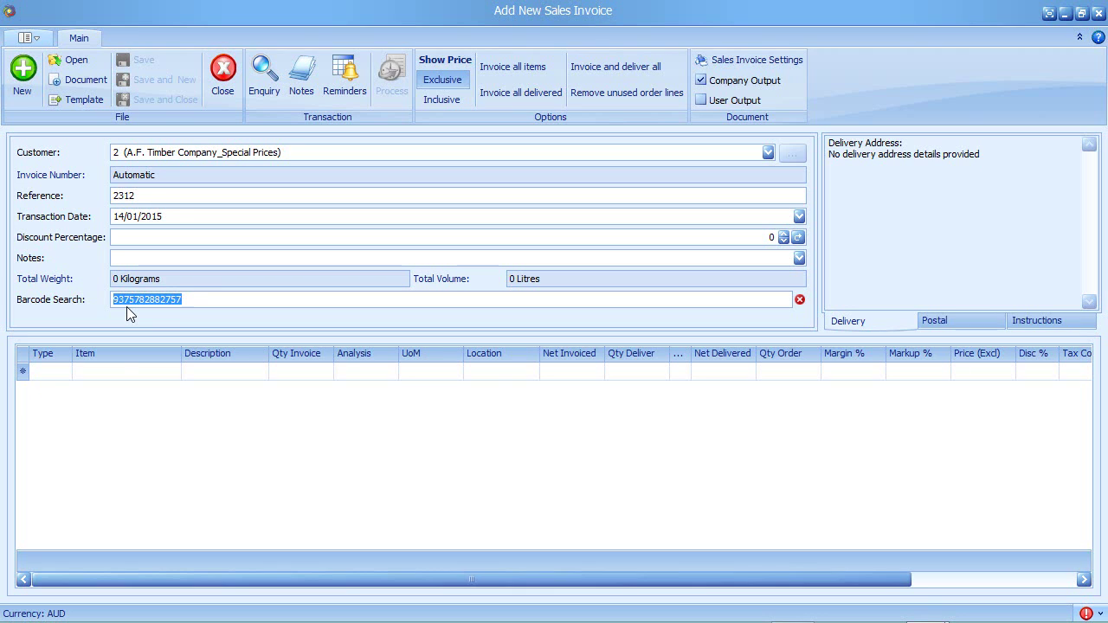
type("9781864530244")
key("Return")
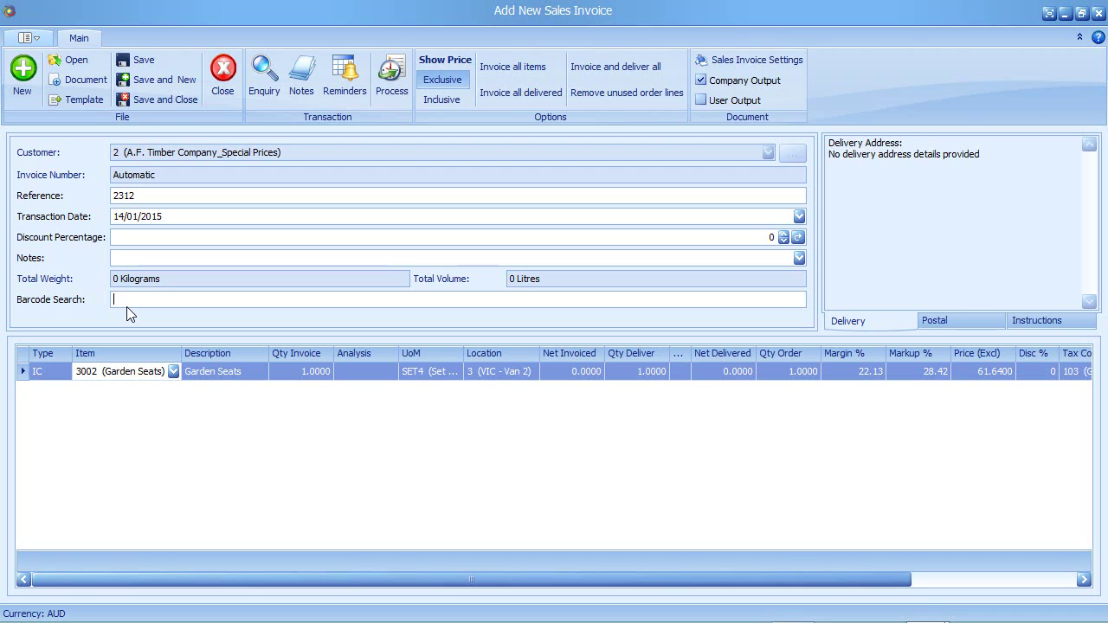
type("9780731155114")
key("Return")
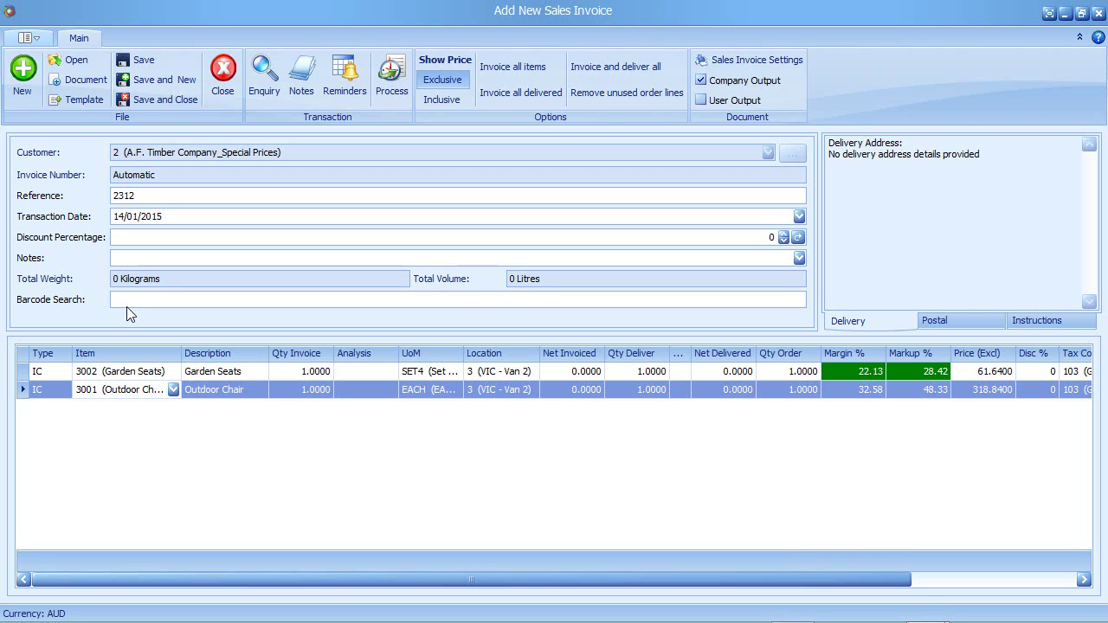
type("9781871854510")
key("Return")
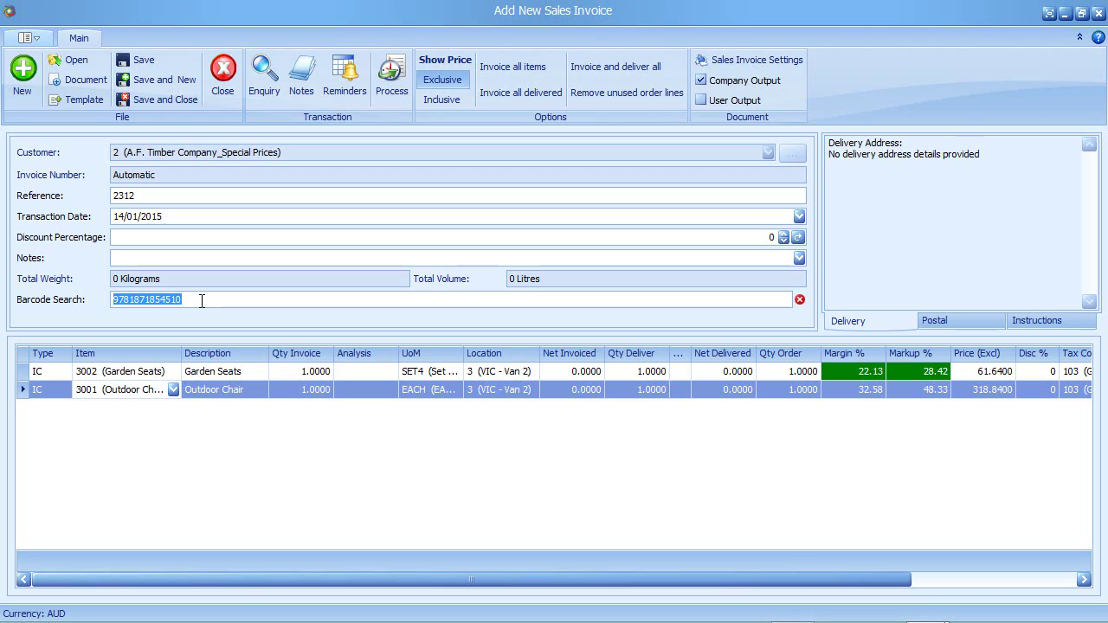
left_click(200, 300)
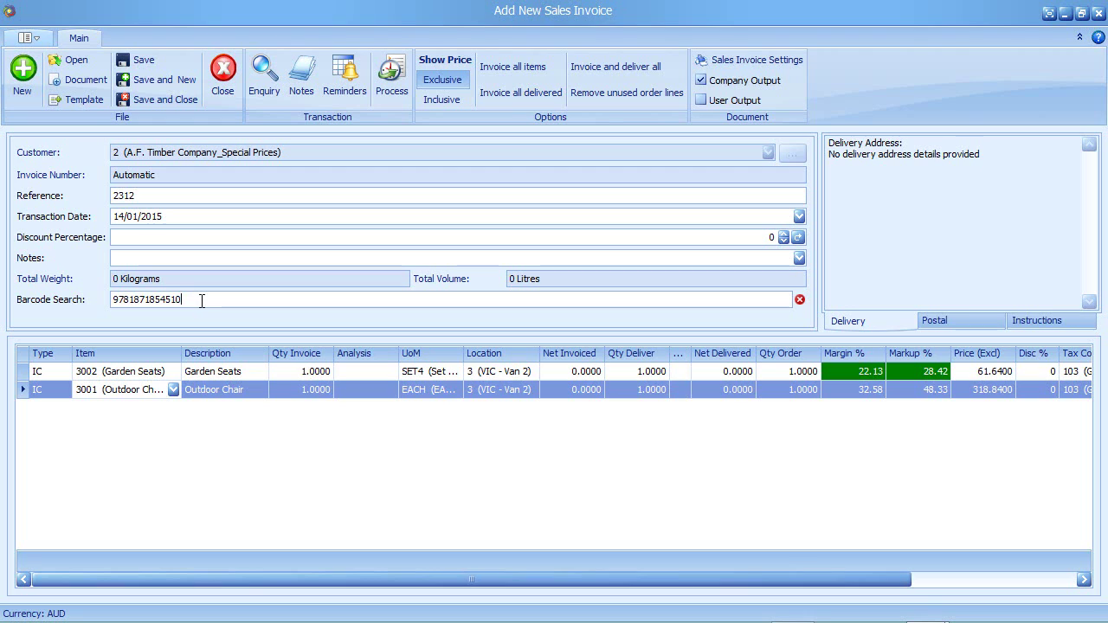
Step: Insert a new line below the Outdoor Chair and set its item to 5900 (Hose)
right_click(151, 428)
left_click(176, 442)
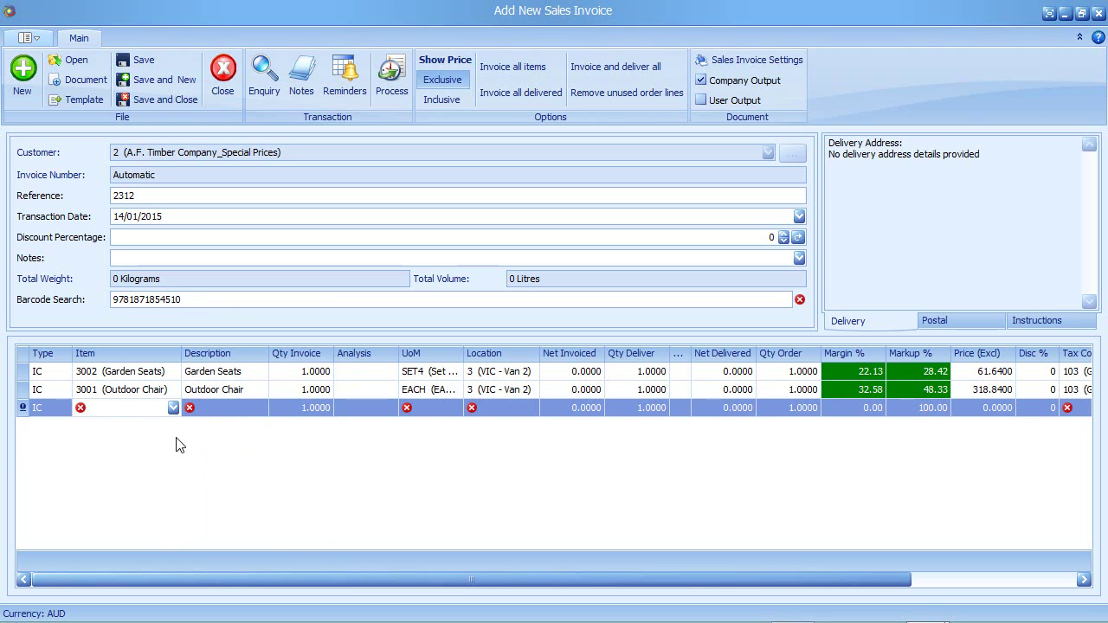
left_click(113, 409)
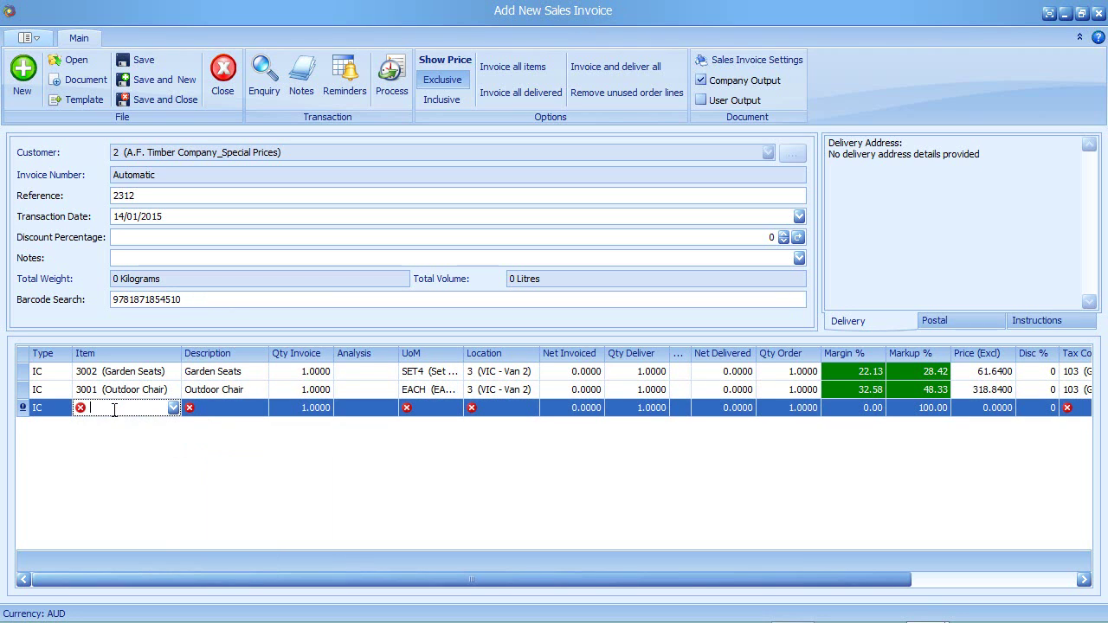
type("590")
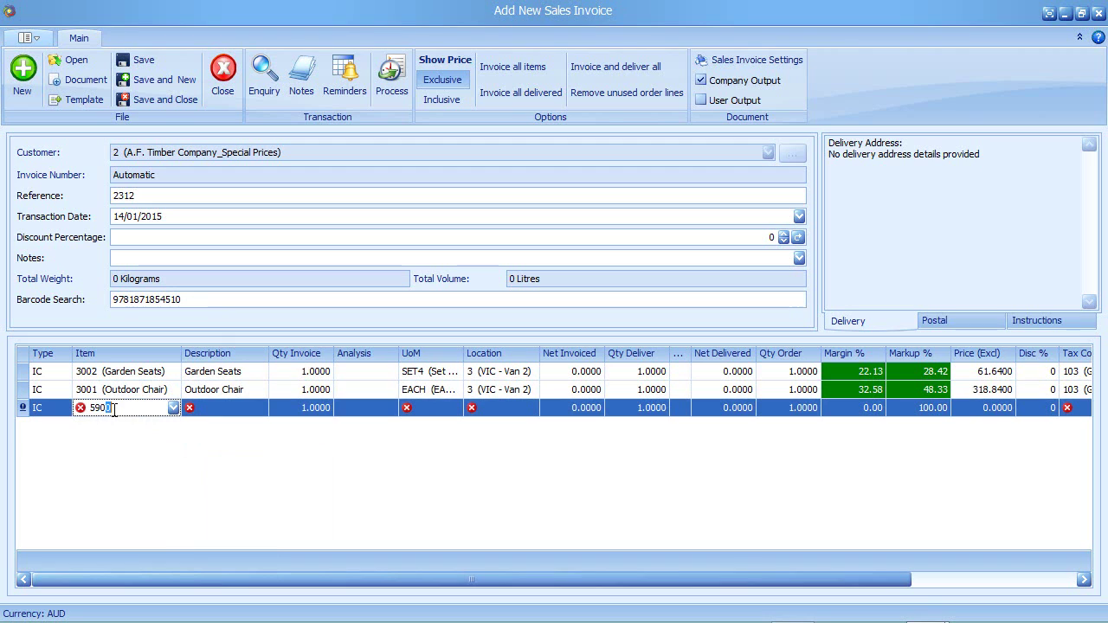
key("Tab")
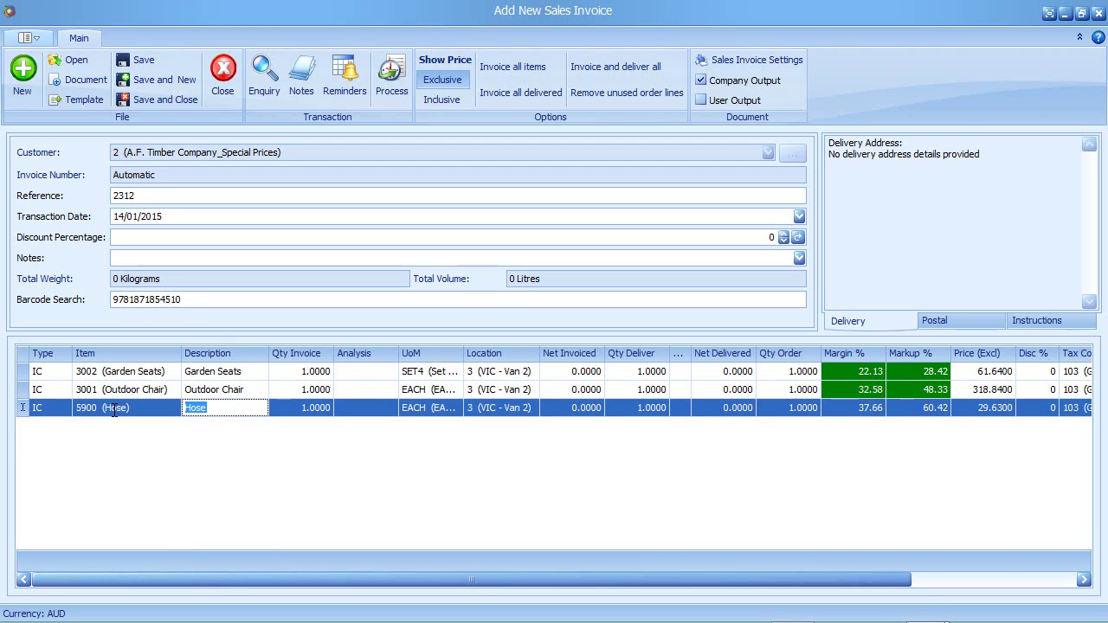